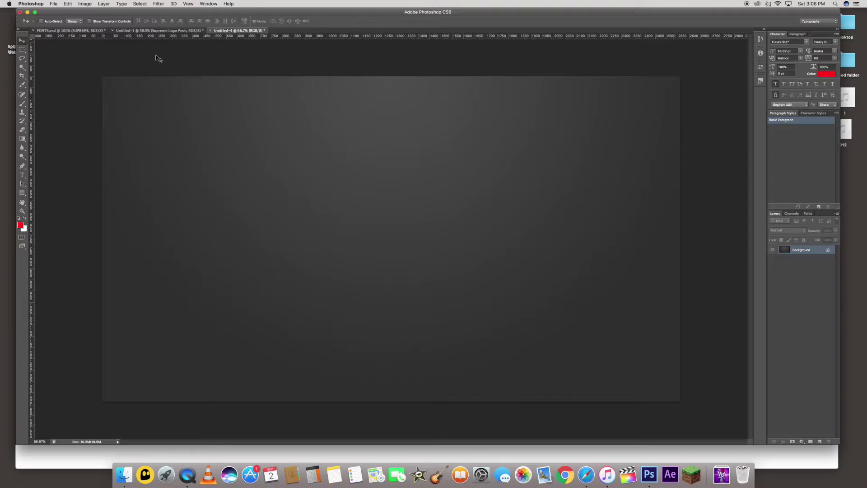
- Create a new white 800 × 250 px, 72 ppi document from the Supreme Logo preset
click(53, 3)
click(52, 12)
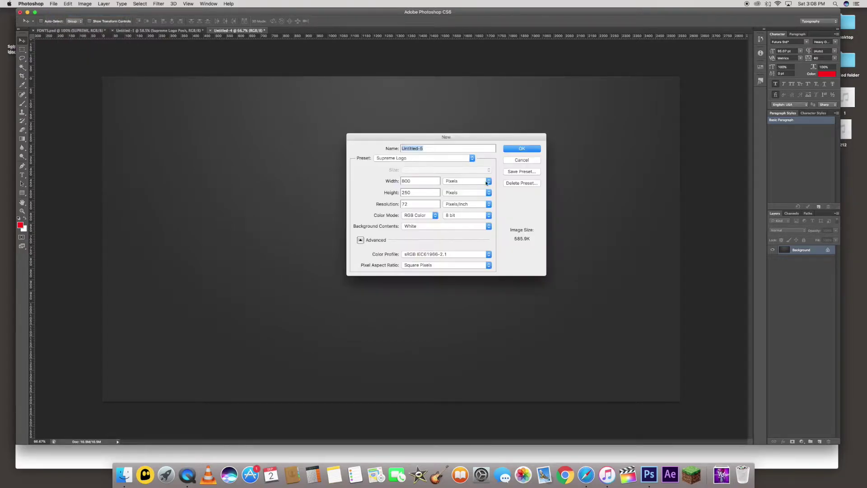
drag(478, 140, 401, 134)
key(Tab)
key(Tab)
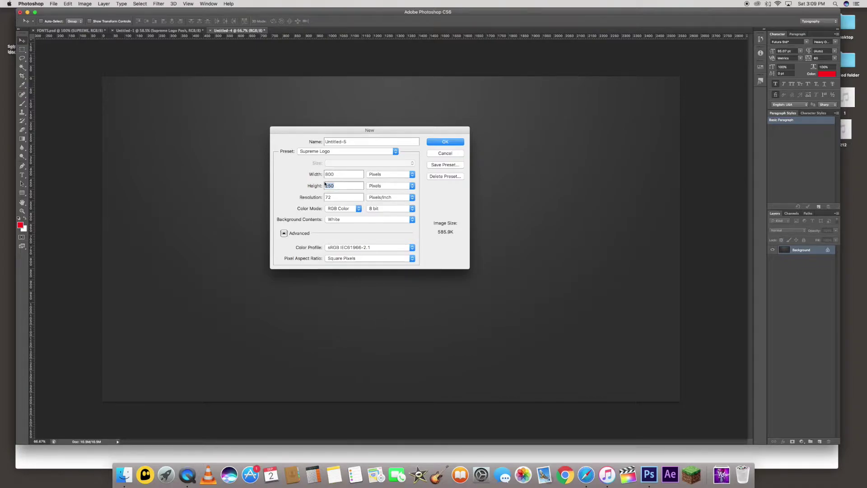
click(446, 142)
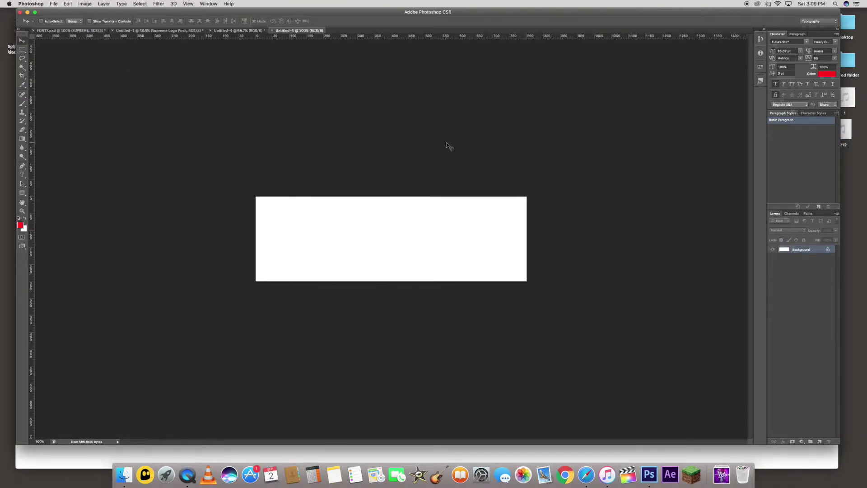
- Select the Paint Bucket tool and set the foreground colour to #fe0000
click(22, 145)
click(22, 139)
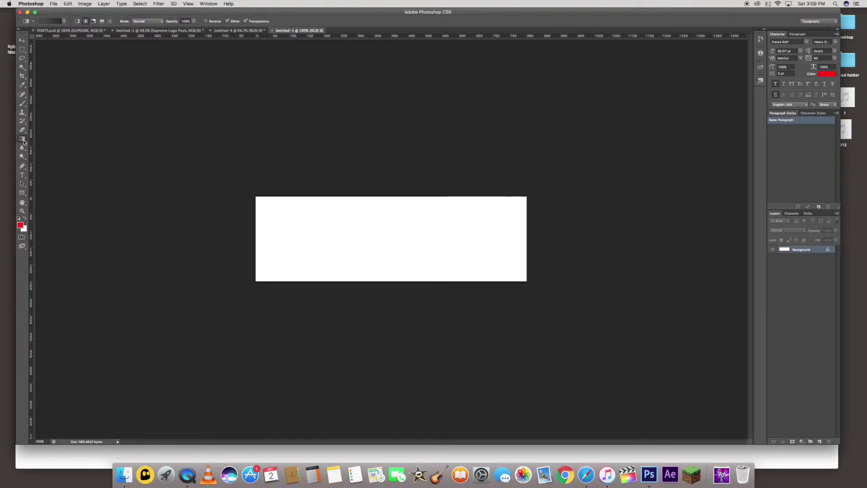
click(23, 139)
click(51, 144)
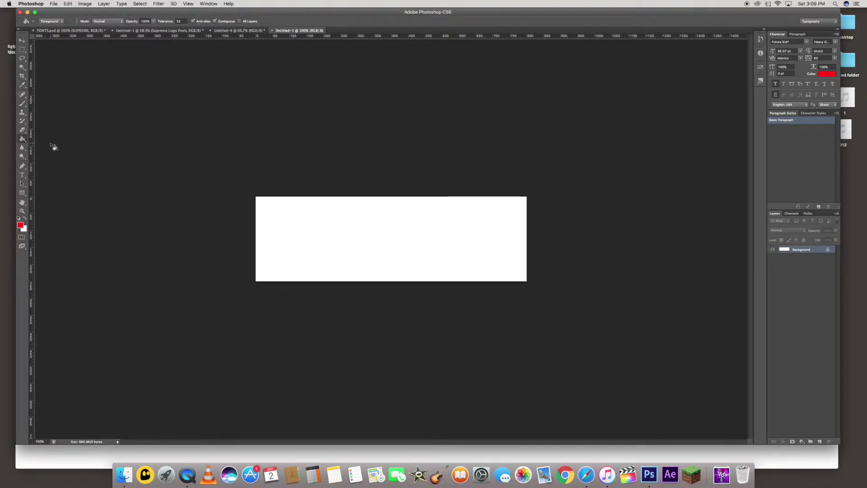
click(20, 226)
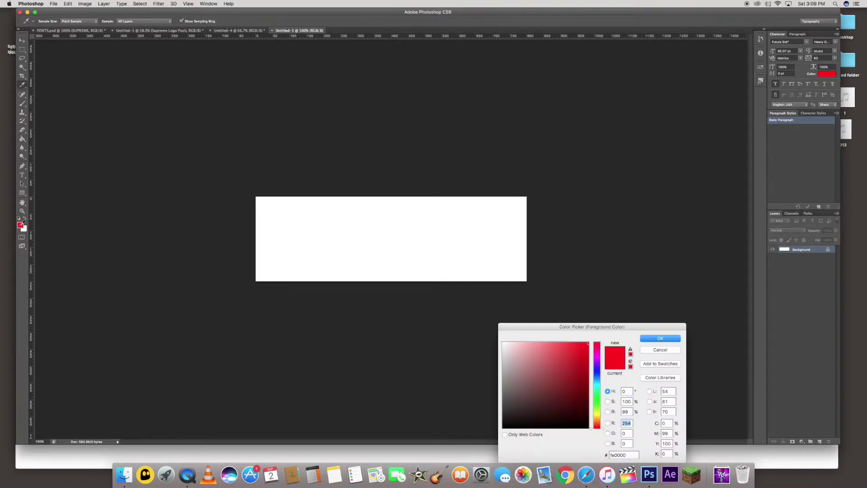
drag(597, 328, 169, 121)
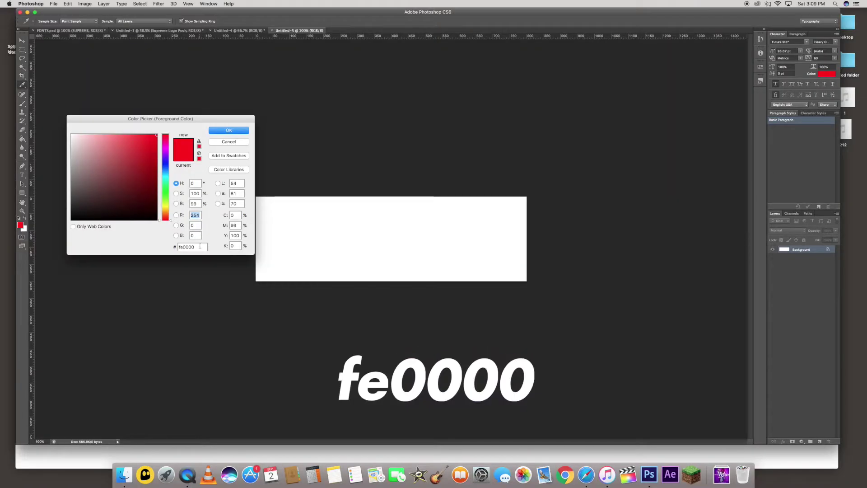
double_click(200, 247)
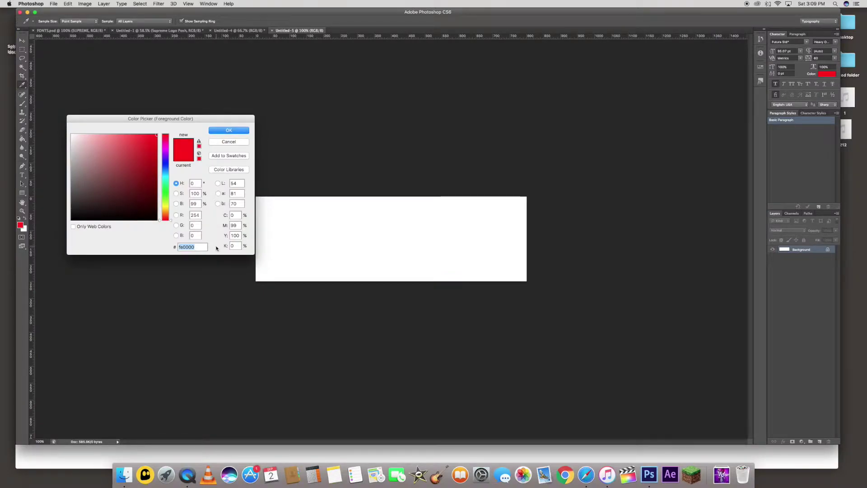
click(218, 131)
key(g)
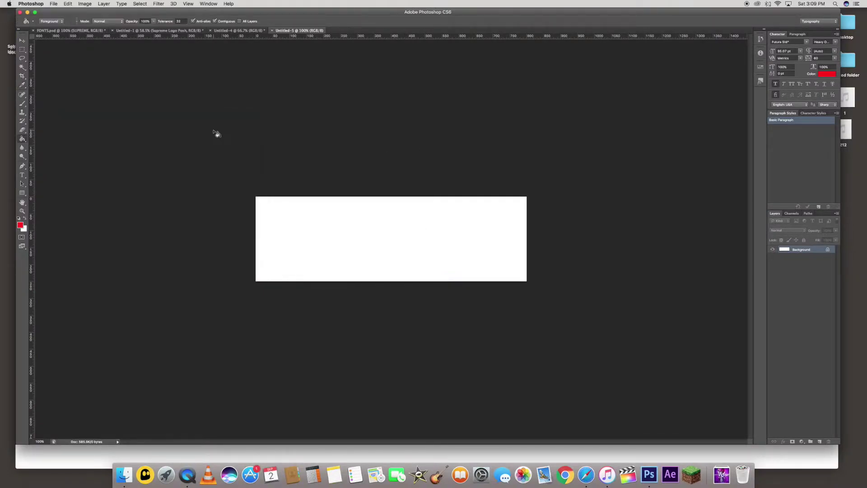
- Fill the canvas with red and drag it into the Untitled-4 gradient document
click(404, 225)
click(22, 40)
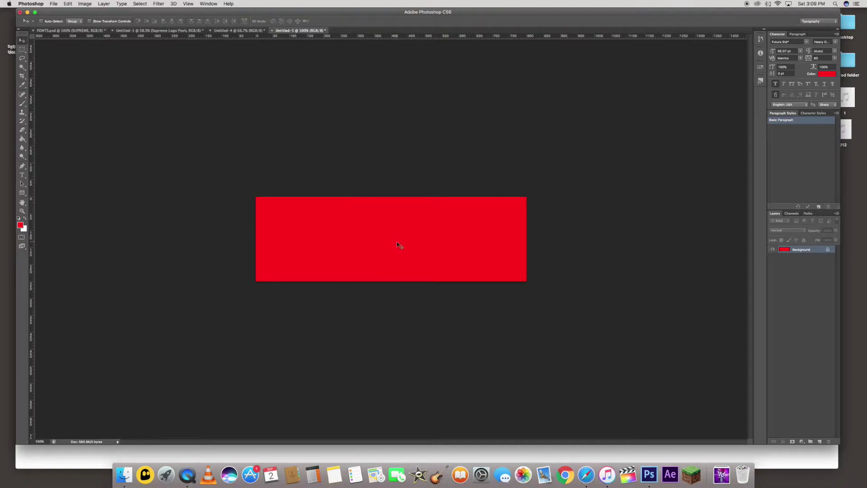
drag(398, 244, 362, 196)
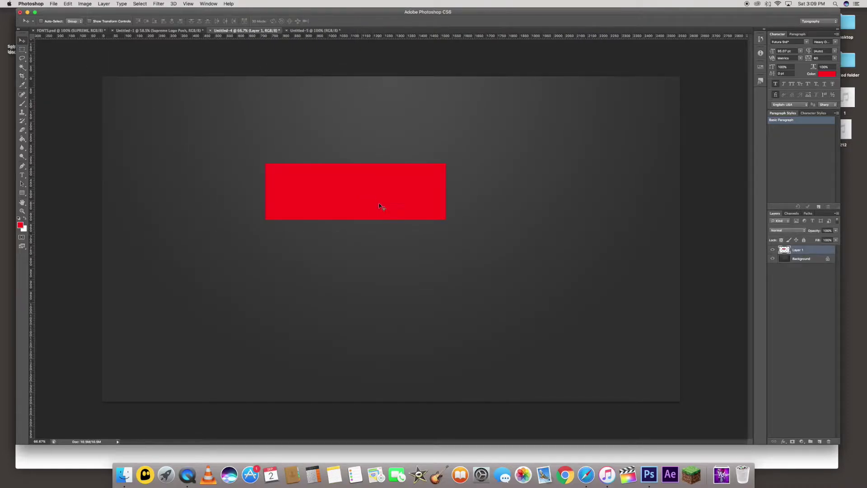
- Rename the red Layer 1 to 'Basic Box'
double_click(798, 250)
text(Blsic Box)
key(Return)
- Centre Basic Box vertically and horizontally on the canvas together with the Background layer
shift+click(811, 261)
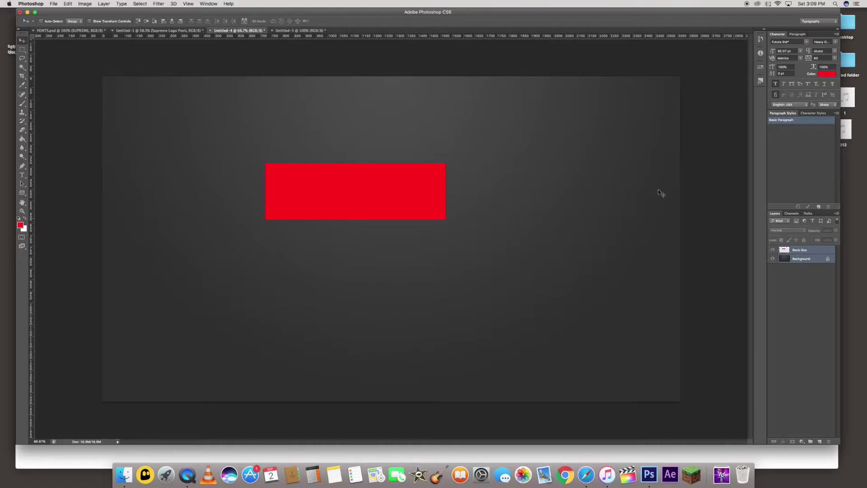
click(147, 22)
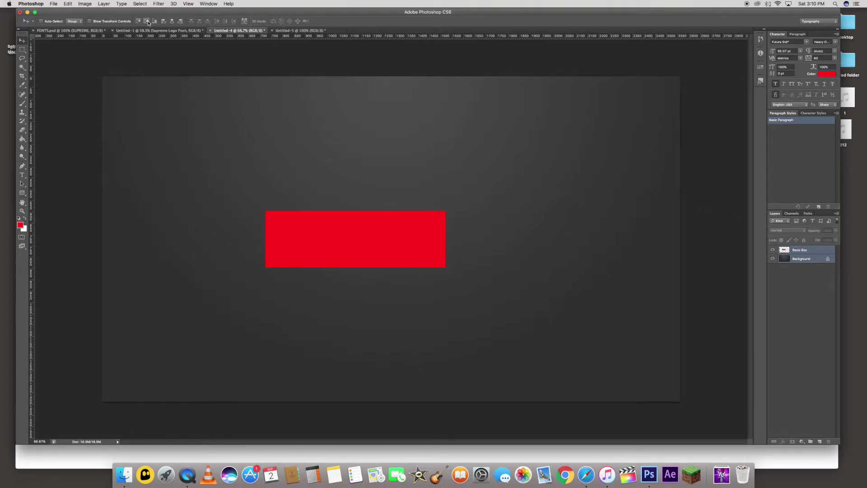
click(172, 22)
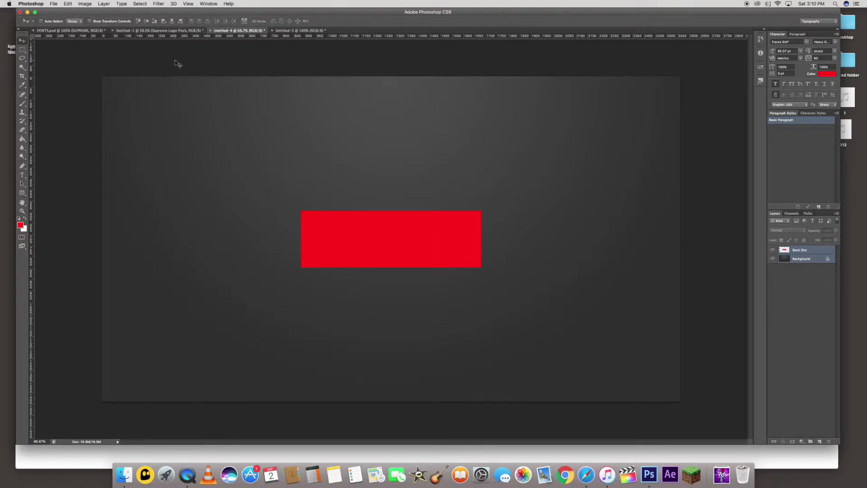
click(21, 175)
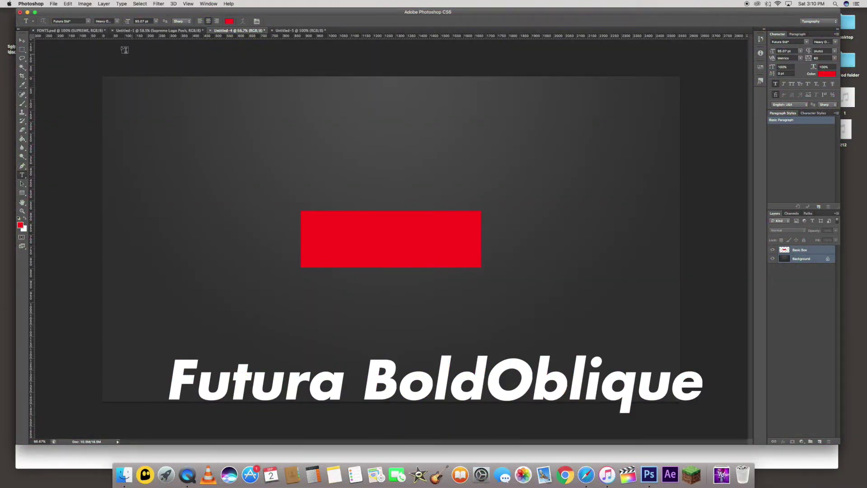
- Choose Futura LT as the type font and place a text insertion point above the box
click(88, 21)
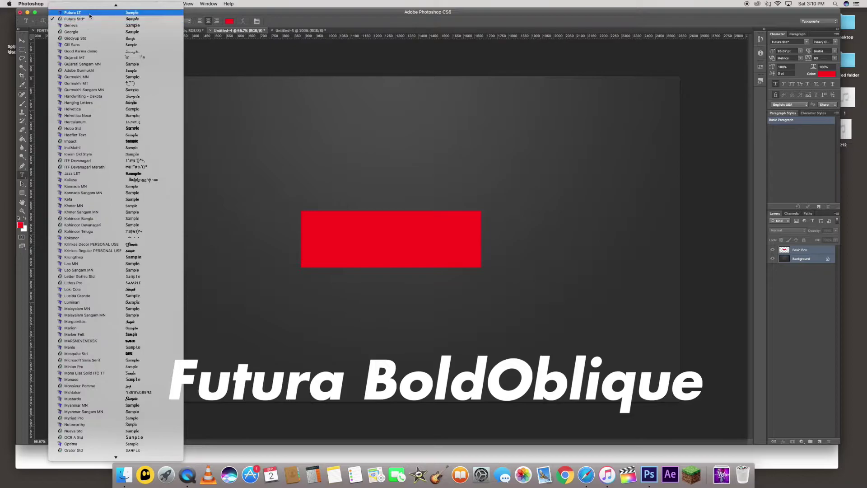
click(320, 135)
click(318, 128)
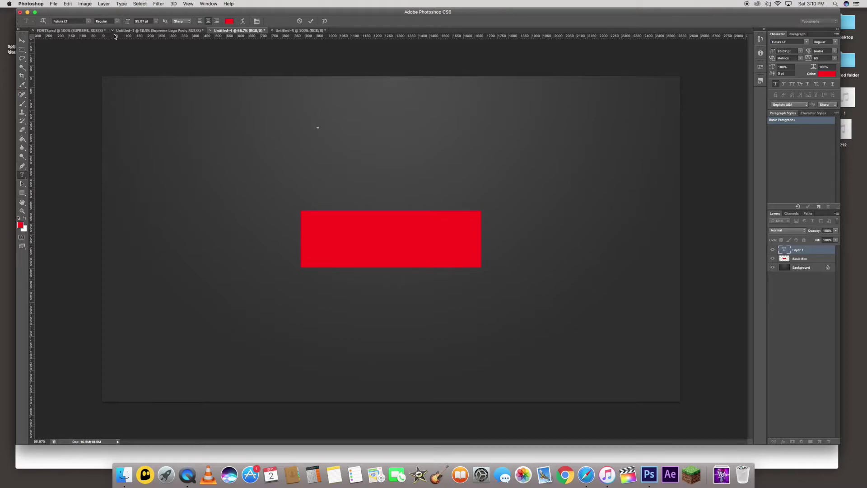
- Type the word 'Supreme' on the new text layer
text(S)
key(BackSpace)
text(Supre)
key(BackSpace)
key(BackSpace)
key(BackSpace)
text(preme)
- Select all the text and change its colour to white #ffffff
key(super+a)
click(230, 21)
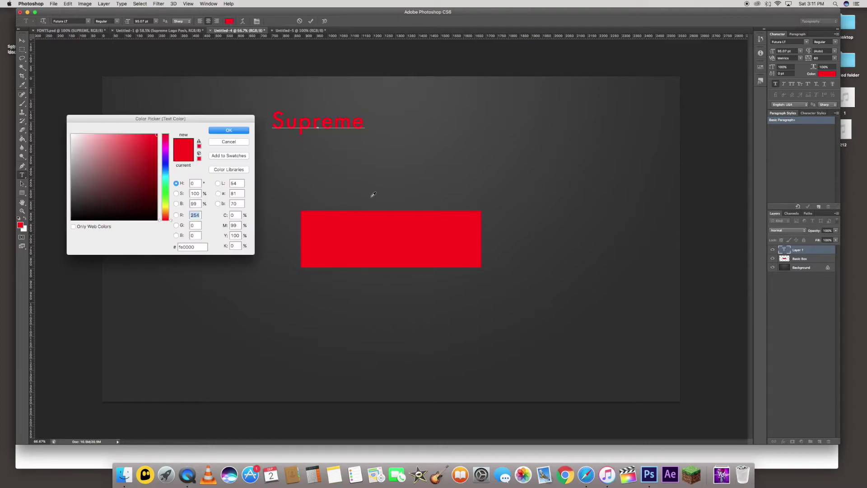
click(72, 135)
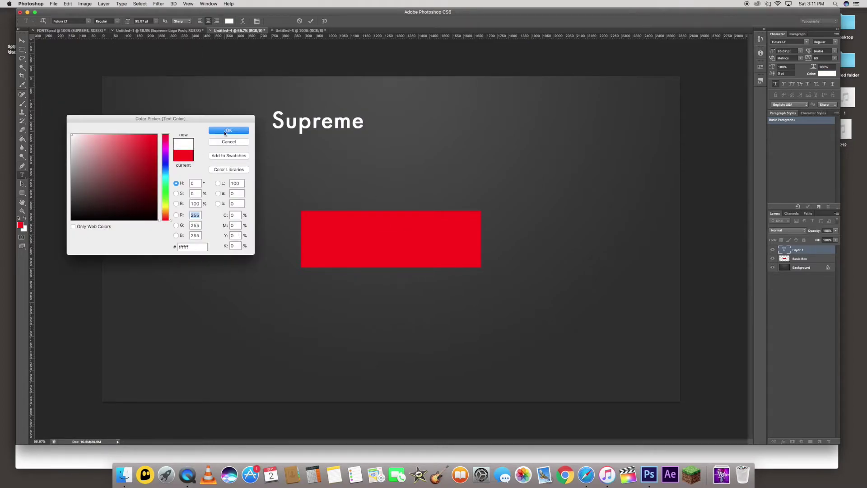
click(194, 246)
click(244, 131)
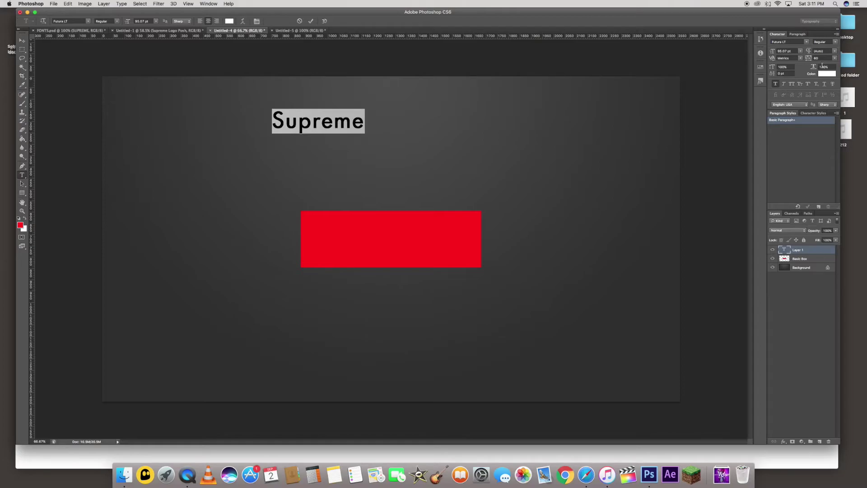
- Set the Supreme text to 160 pt and move it down and right
click(806, 68)
click(149, 21)
text(160)
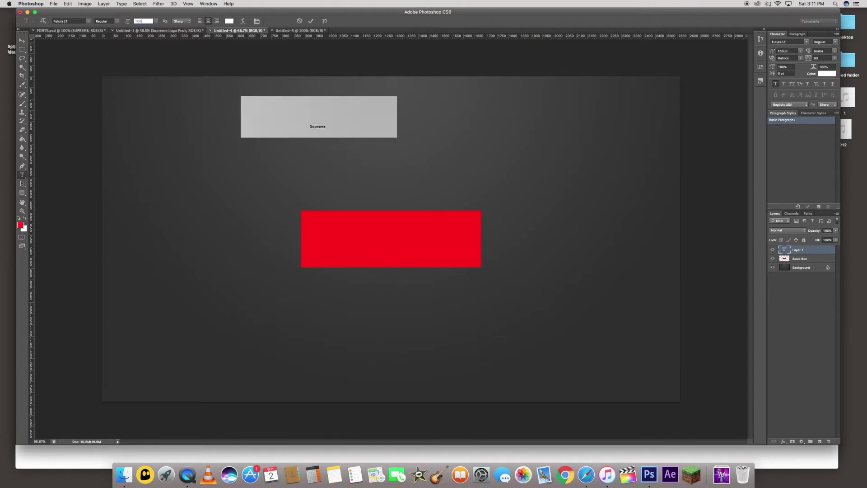
click(22, 39)
drag(323, 123, 389, 161)
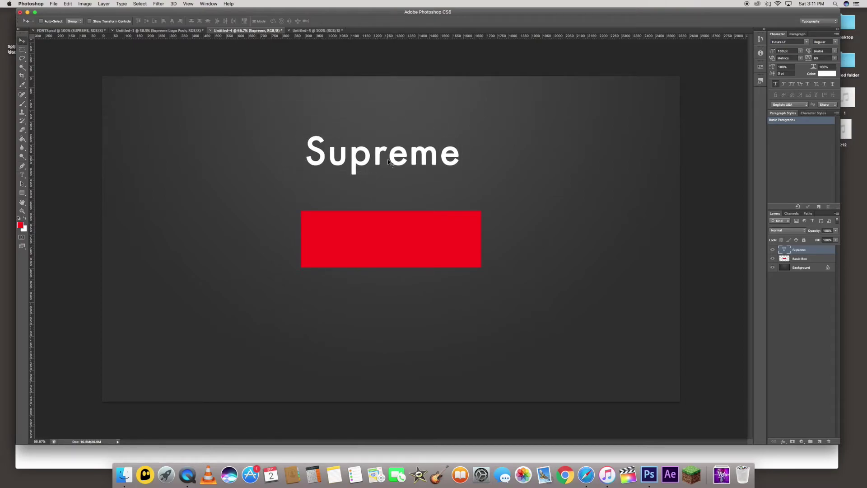
- Re-select the Supreme text and set its style to Futura LT BoldOblique
click(22, 175)
click(373, 158)
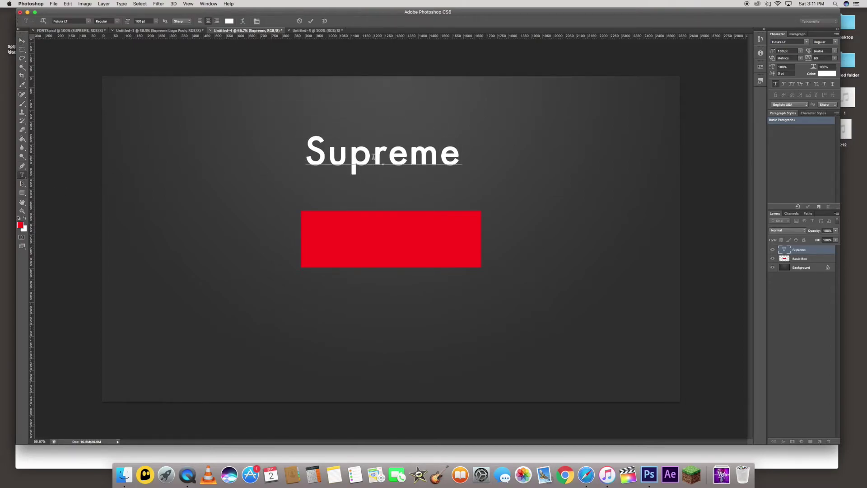
double_click(373, 157)
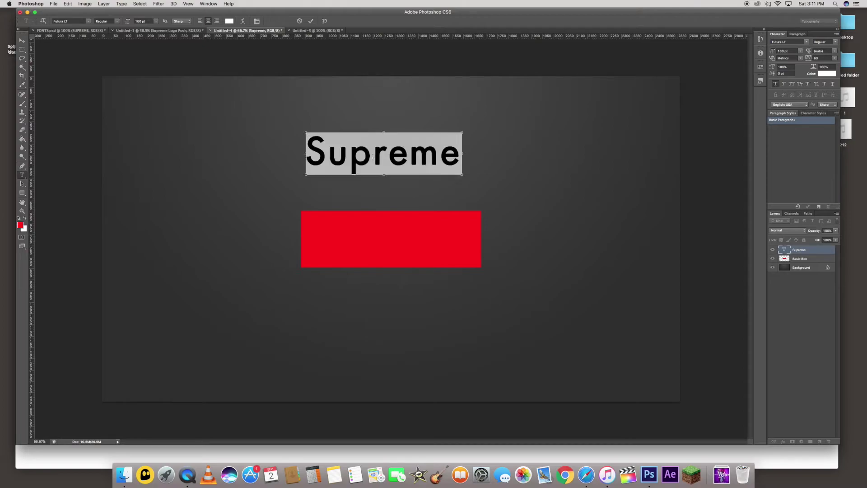
click(117, 21)
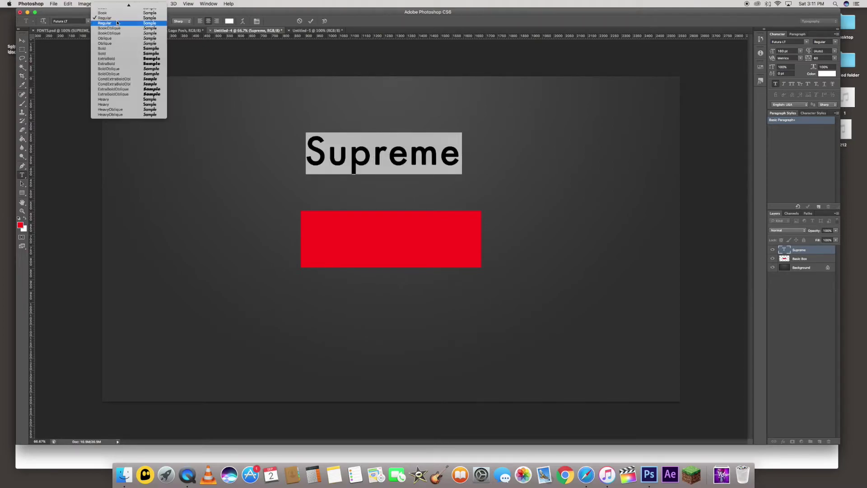
click(117, 70)
- Move the Supreme text onto the red box and align both horizontal and vertical centres
key(super+Return)
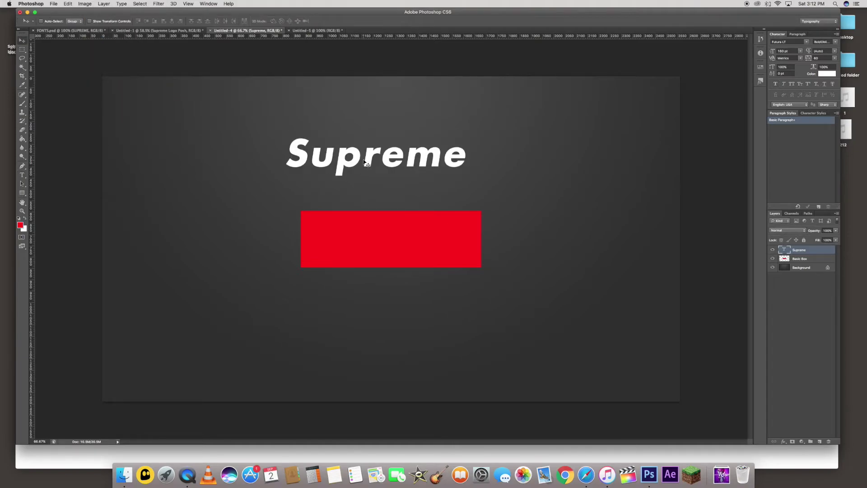
drag(364, 162, 388, 241)
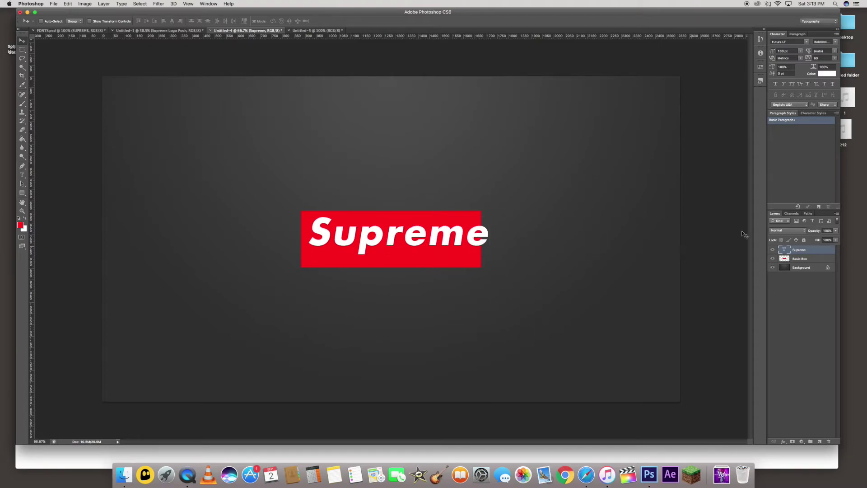
shift+click(807, 259)
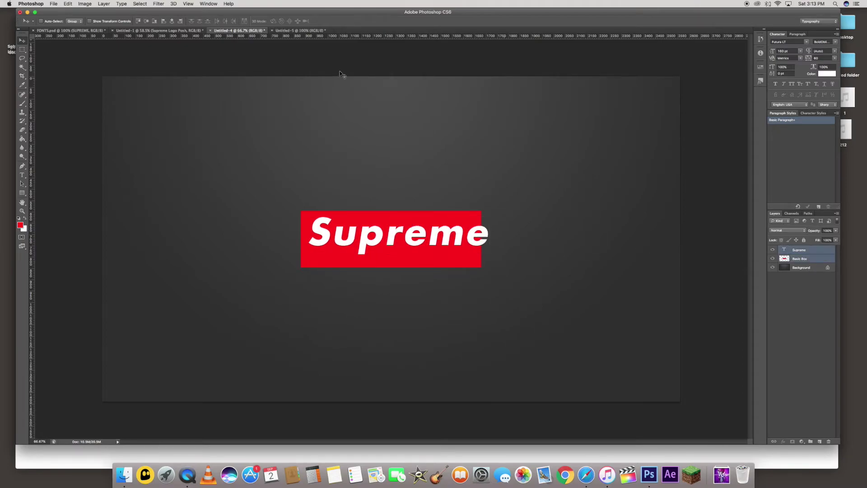
click(172, 22)
click(146, 21)
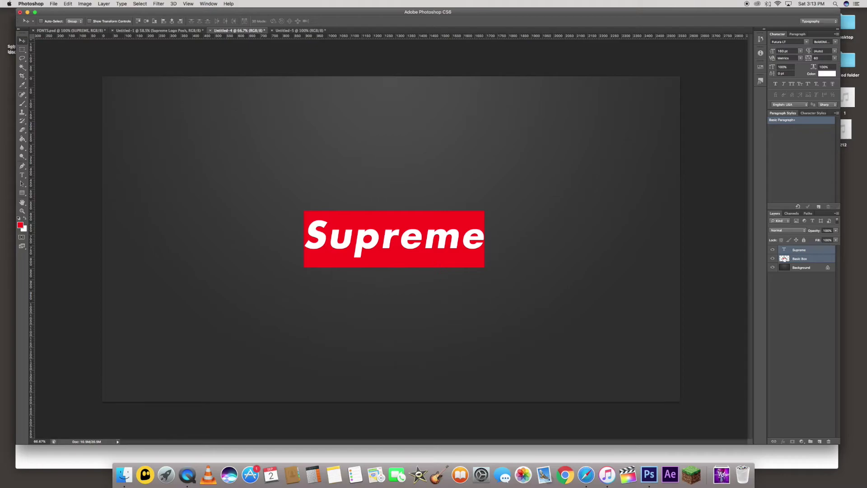
- Select only the Supreme layer and zoom in on the logo
click(790, 251)
key(z)
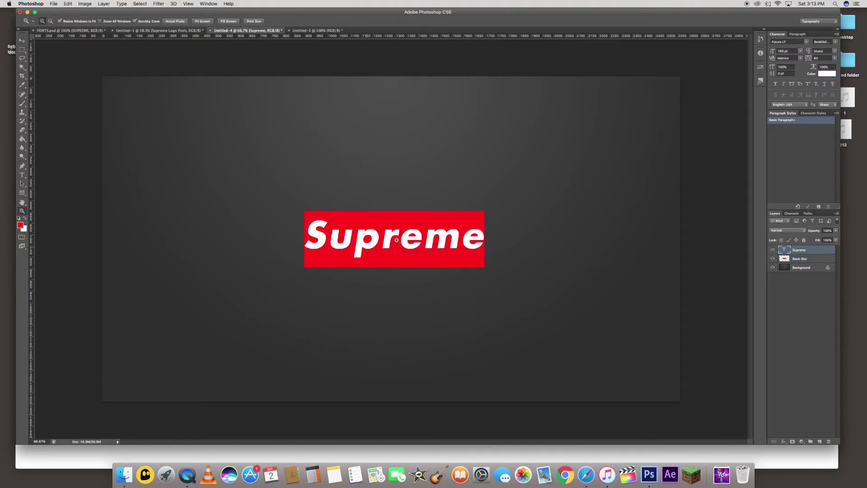
drag(396, 240, 445, 258)
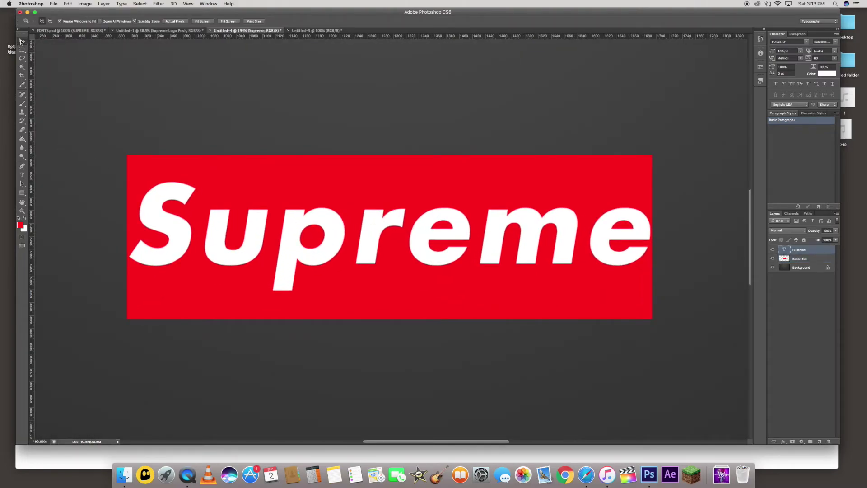
- Select the Supreme text and undo the last change to its size and spacing
key(v)
key(t)
click(290, 177)
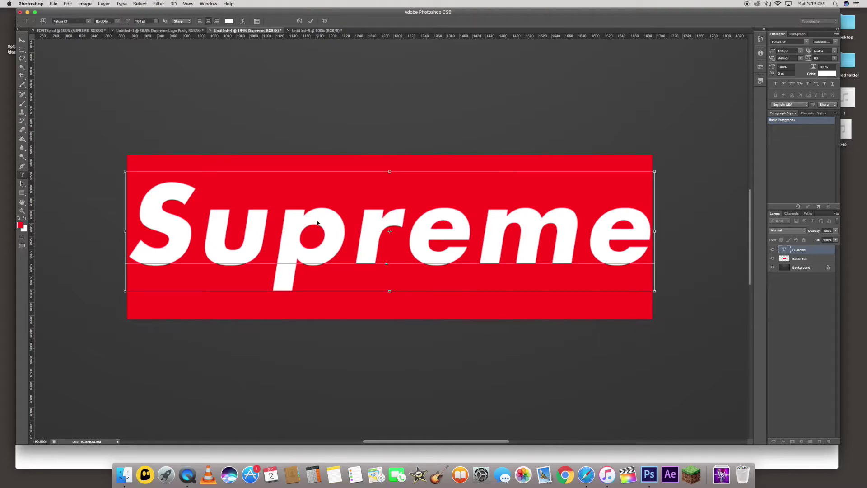
key(ctrl+a)
key(ctrl+z)
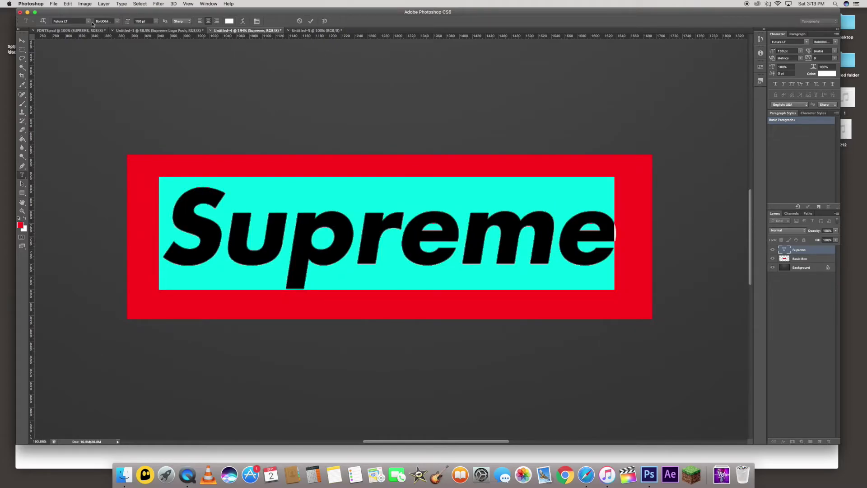
click(21, 41)
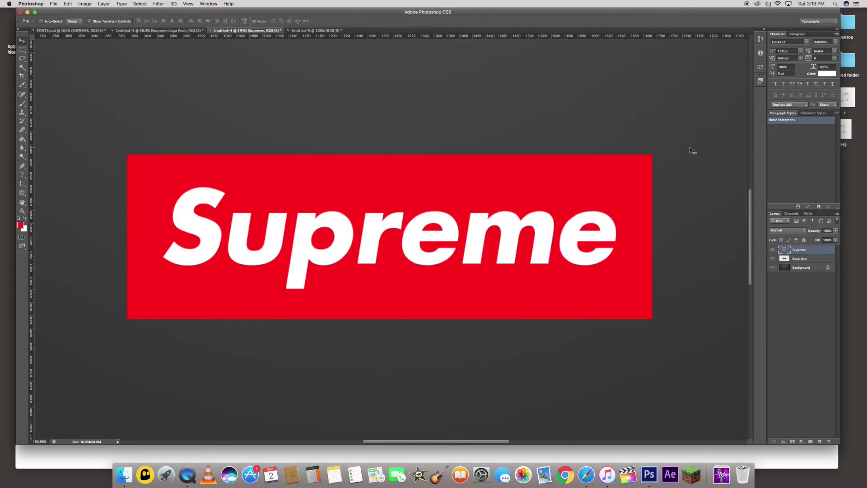
- Reset the Supreme letter tracking to 0 in the Character panel
click(22, 176)
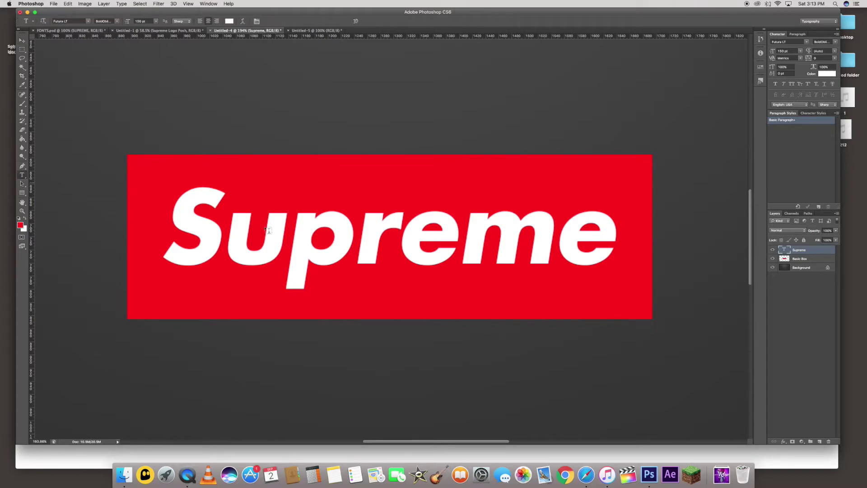
click(347, 227)
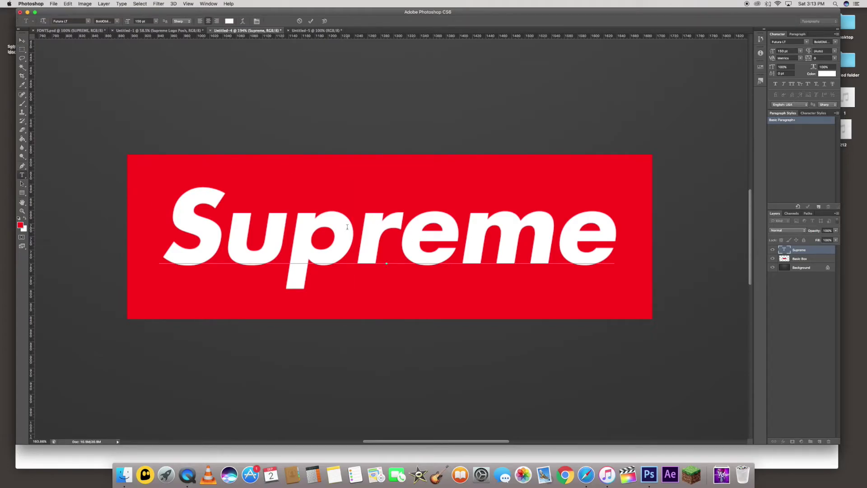
key(ctrl+a)
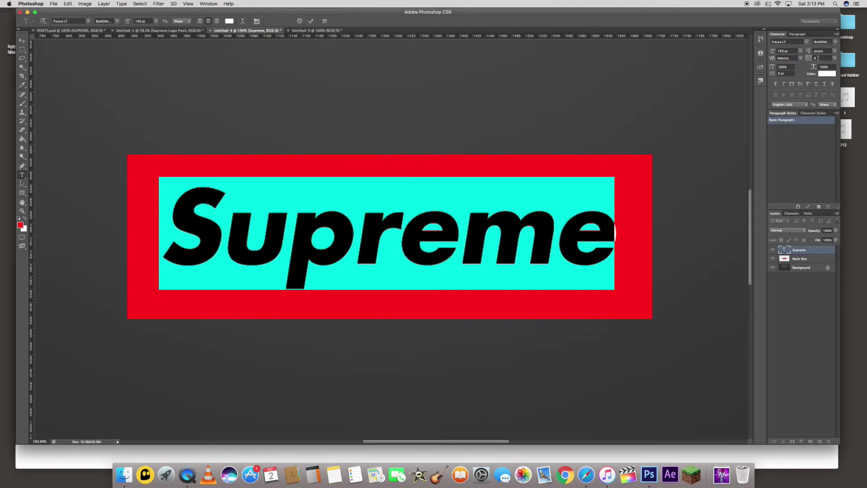
drag(809, 58, 810, 60)
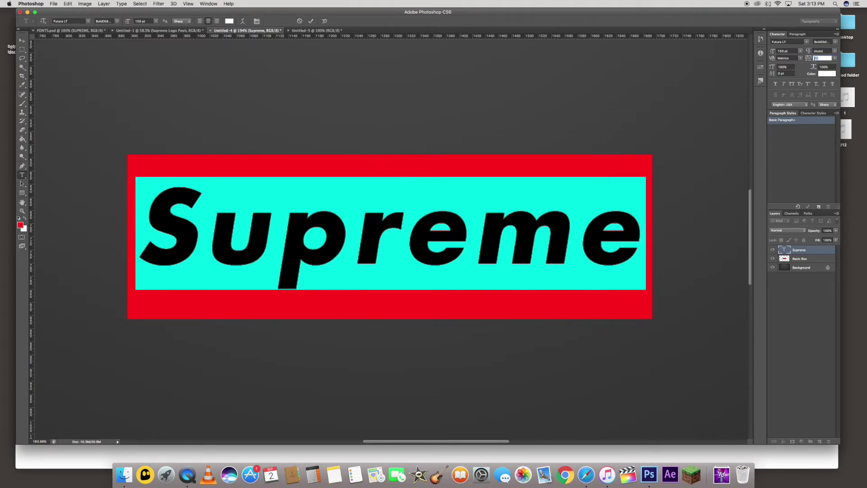
drag(805, 58, 13, 46)
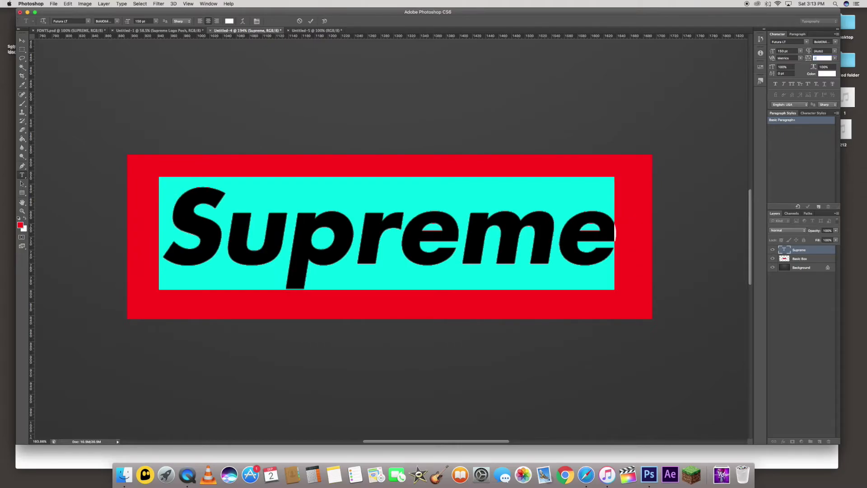
click(21, 41)
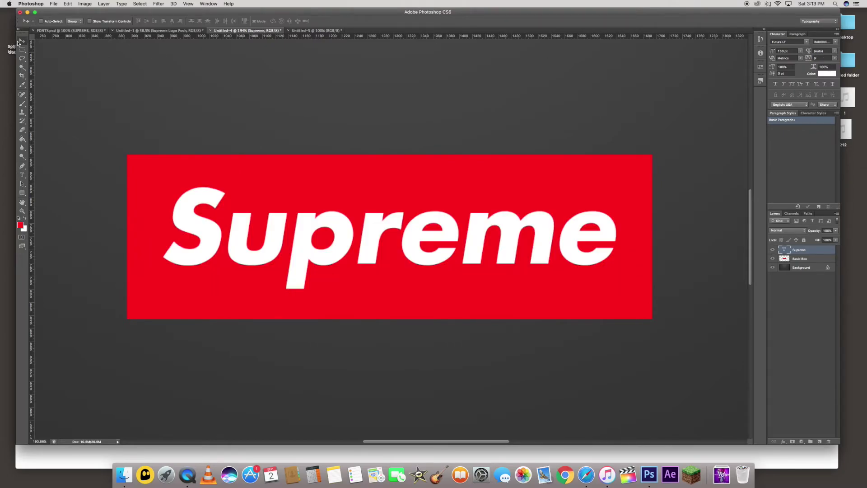
- Re-select the Supreme text and set its size to 160 pt
key(t)
click(419, 240)
key(super+a)
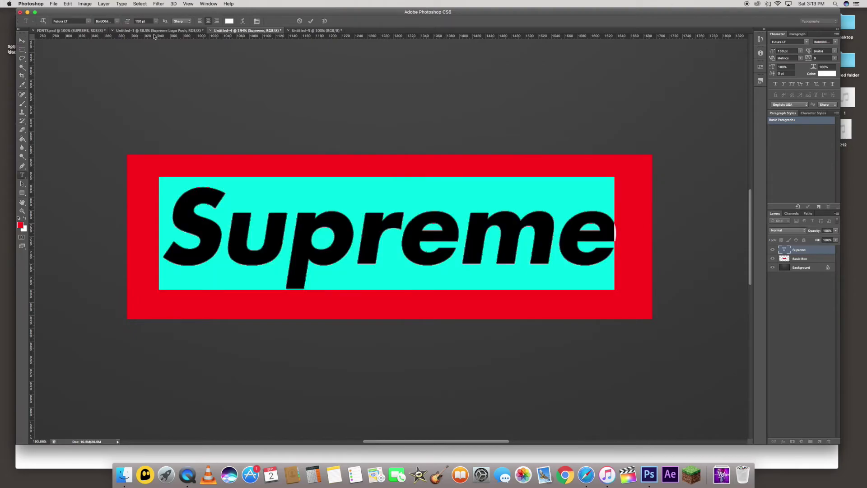
click(144, 21)
text(1)
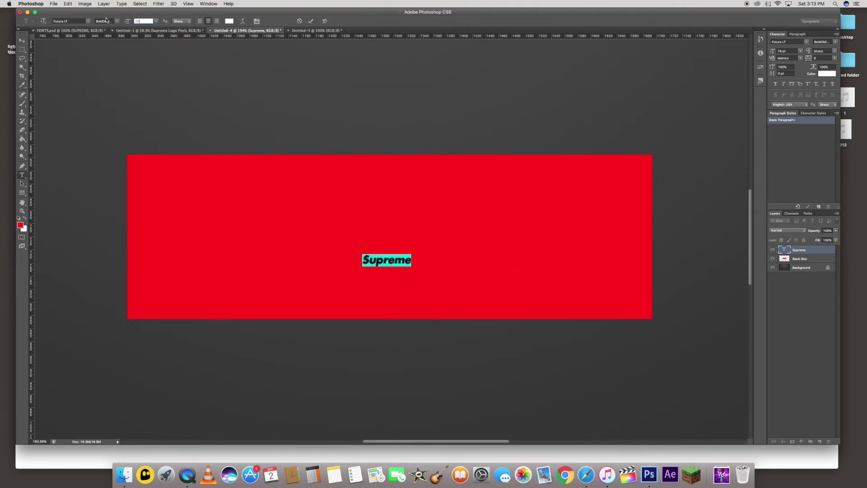
text(60)
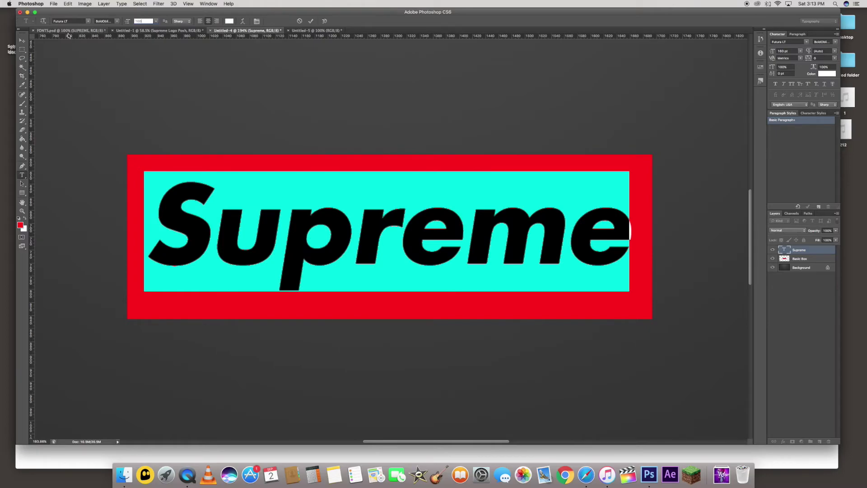
click(21, 40)
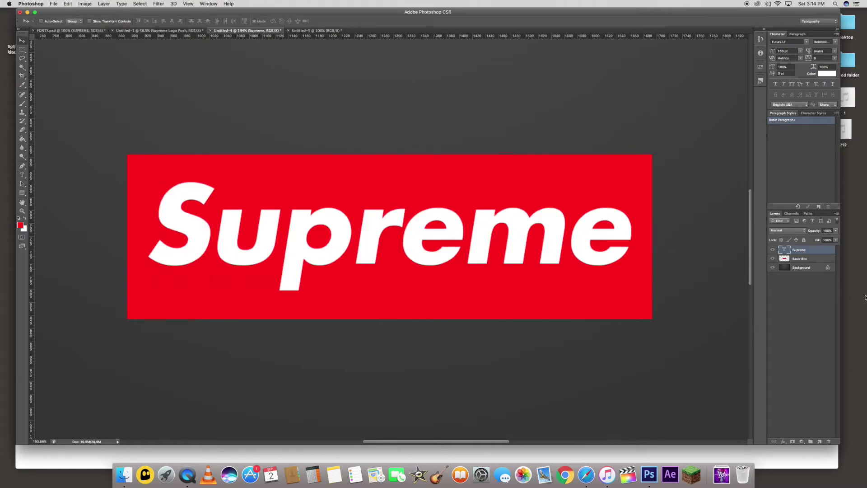
shift+click(800, 260)
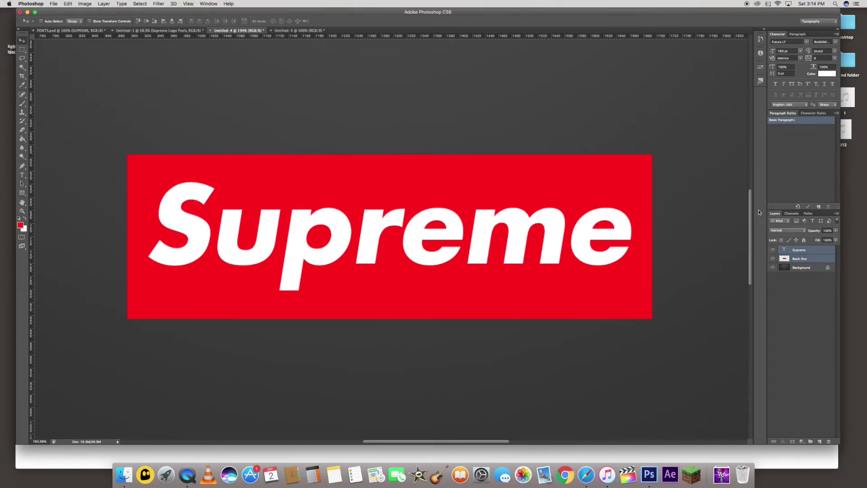
- Fit the canvas on screen and group the Supreme and Basic Box layers into Group 1
click(808, 260)
key(z)
right_click(502, 235)
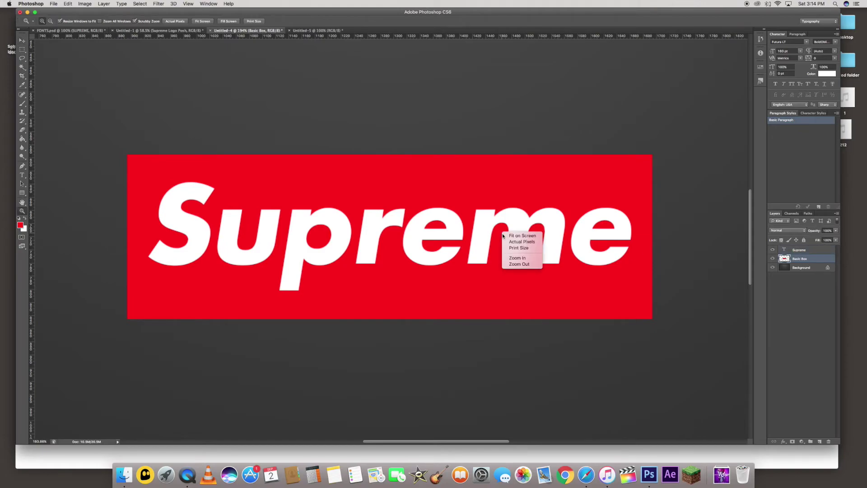
click(511, 235)
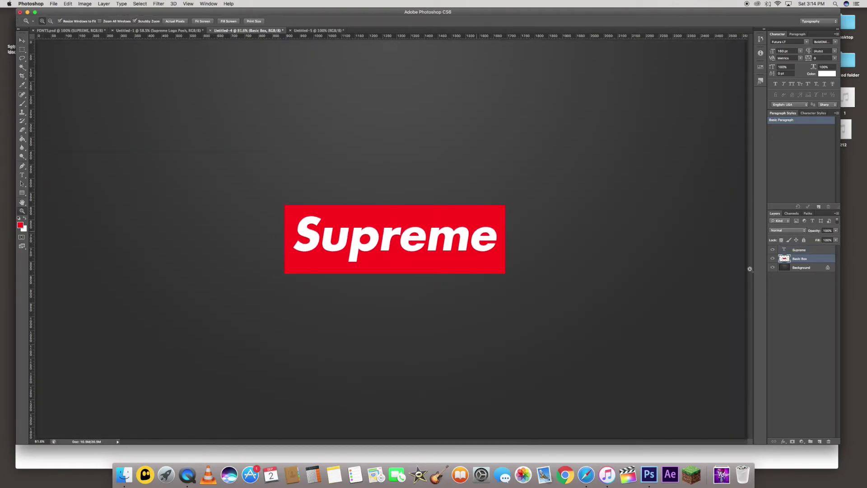
click(805, 250)
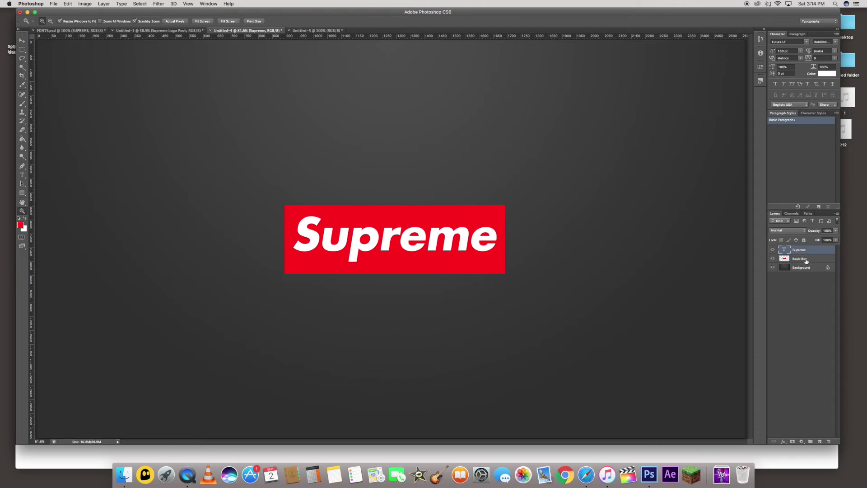
shift+click(807, 261)
key(super+g)
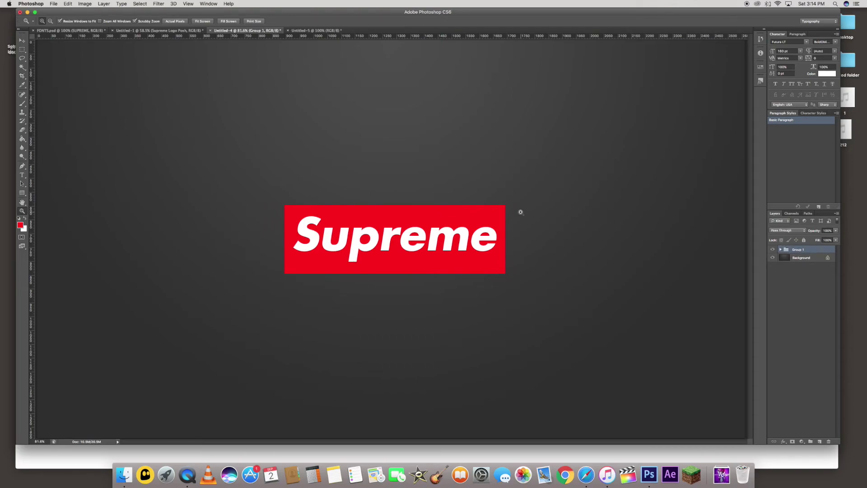
- Scale Group 1 down to about 52% and centre it on the canvas
key(super+t)
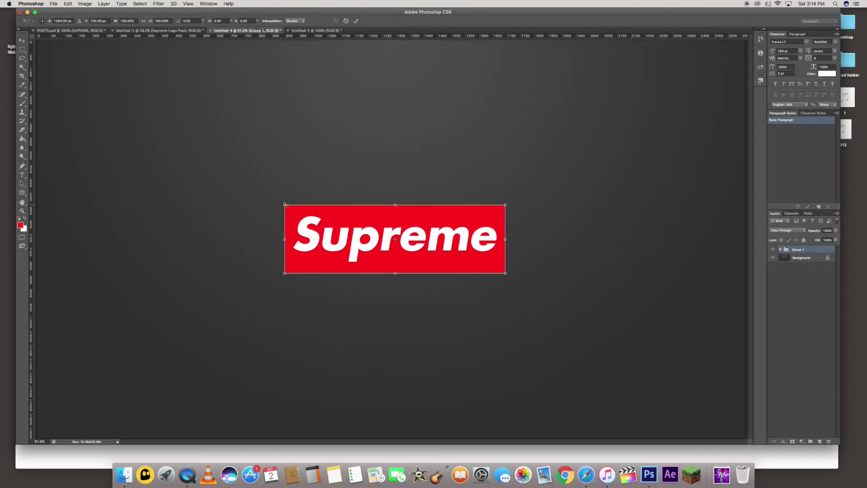
drag(285, 206, 390, 239)
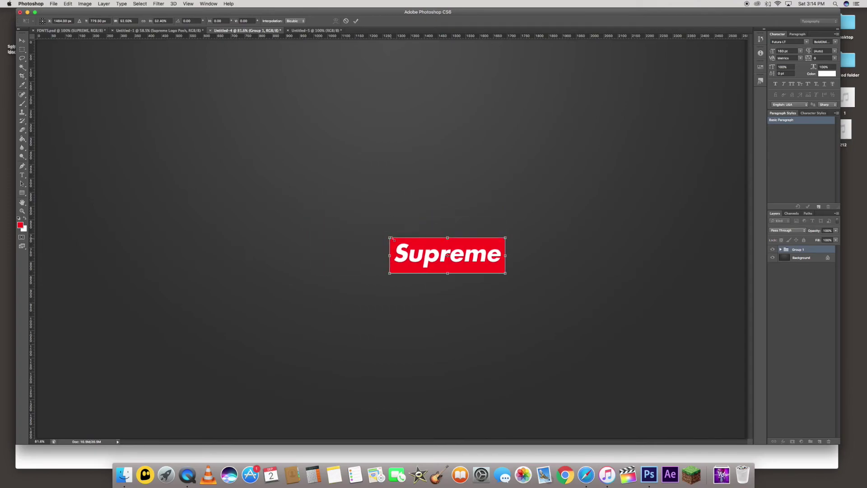
key(Return)
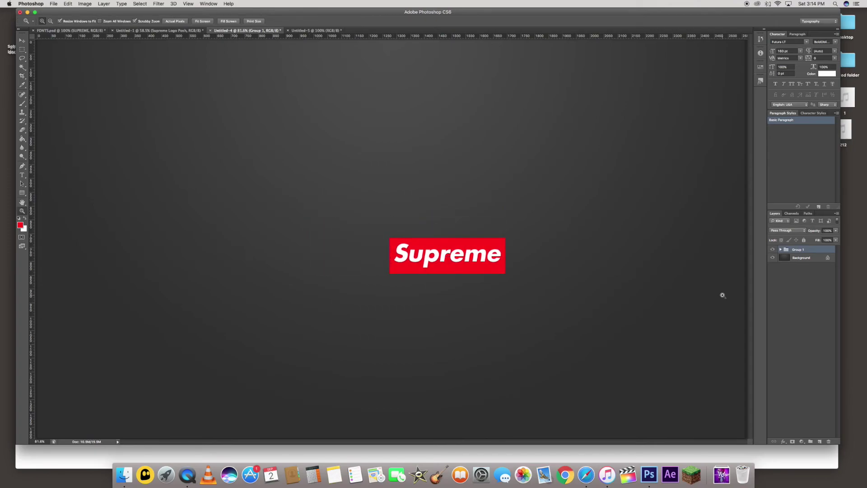
shift+click(802, 258)
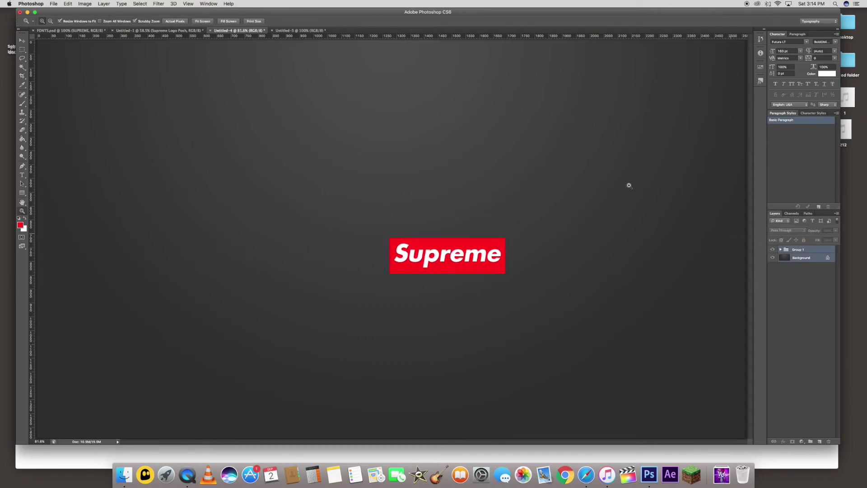
click(22, 41)
click(146, 20)
click(172, 20)
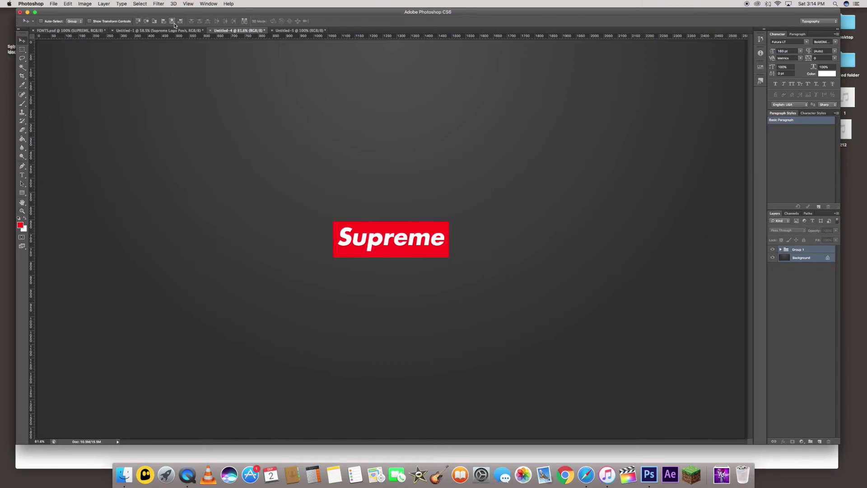
right_click(807, 249)
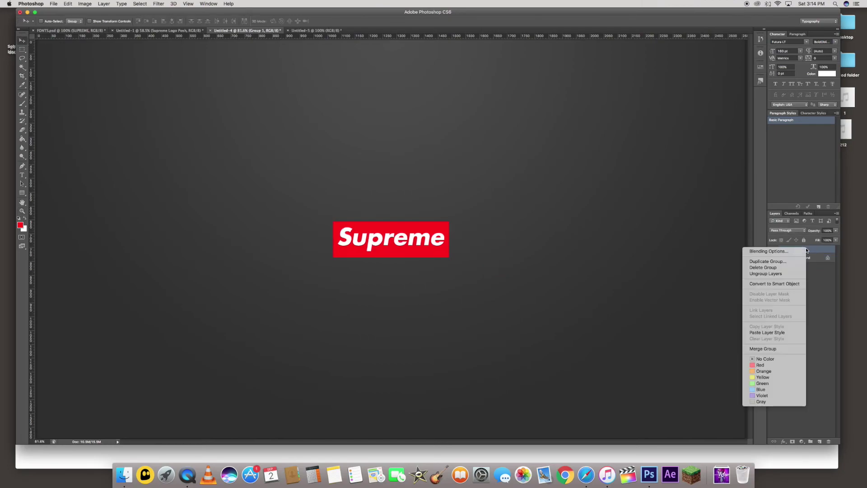
- Add a Drop Shadow with Spread 20 to Group 1 through Blending Options
click(769, 251)
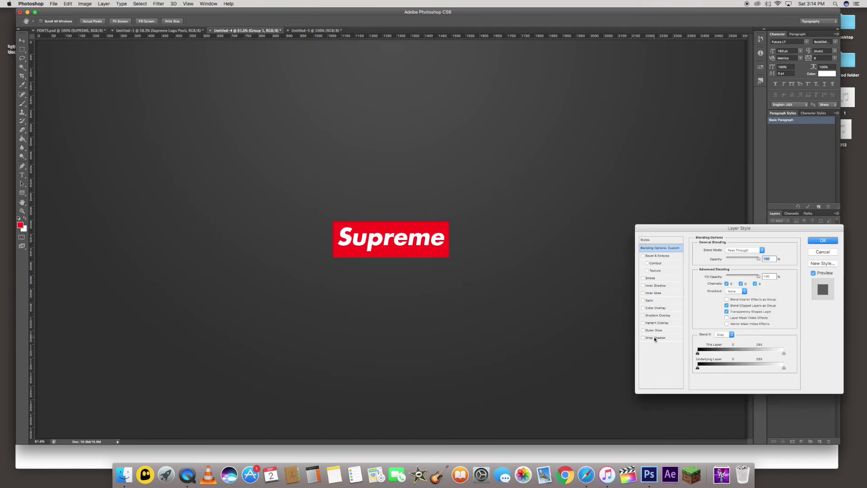
click(655, 338)
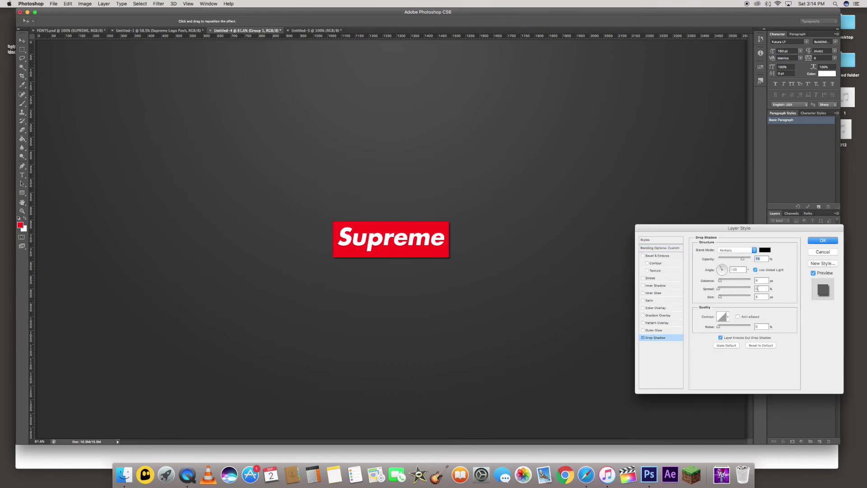
click(758, 288)
text(20)
text(30)
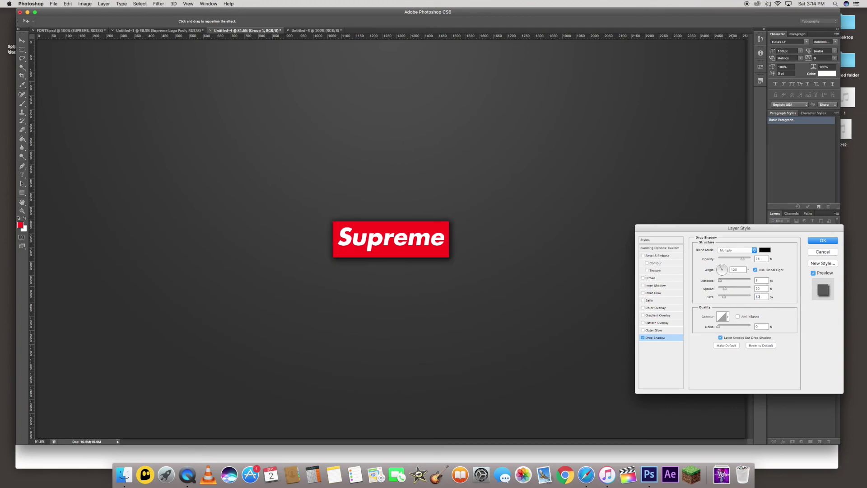
key(Return)
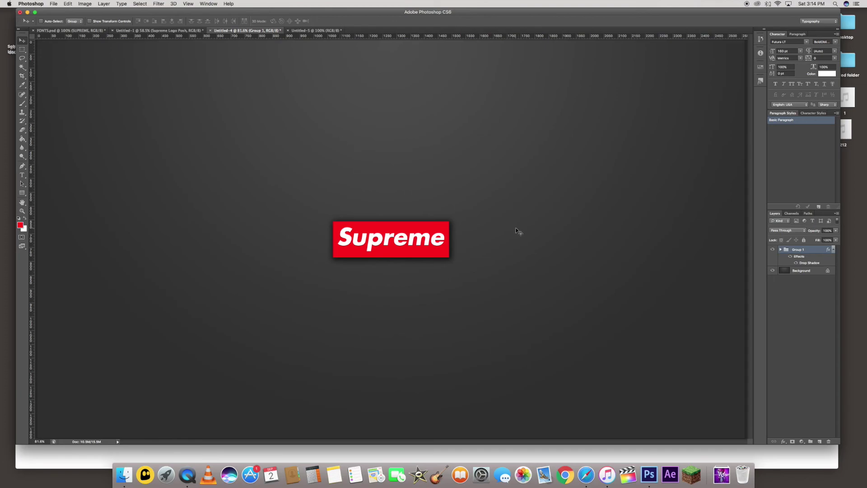
click(22, 211)
- Zoom out until the whole dark gradient canvas and the shadowed Supreme logo are visible
mouse_move(461, 273)
mouse_down()
mouse_move(447, 273)
mouse_move(459, 274)
mouse_up()
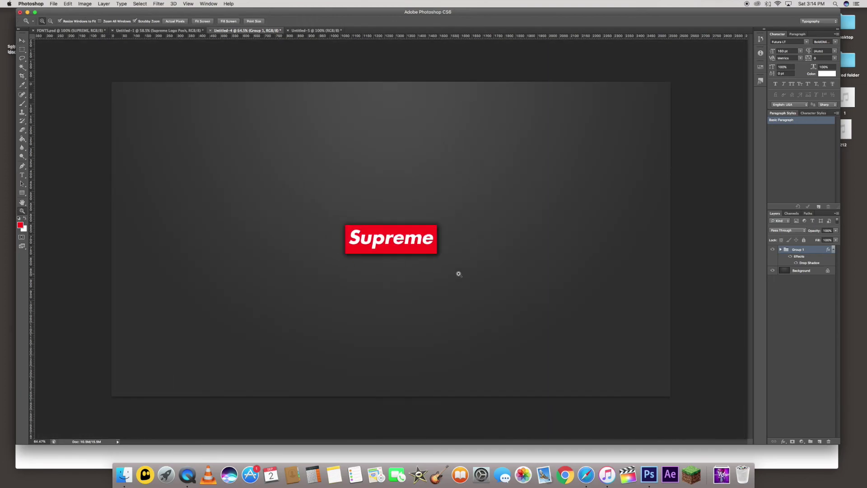